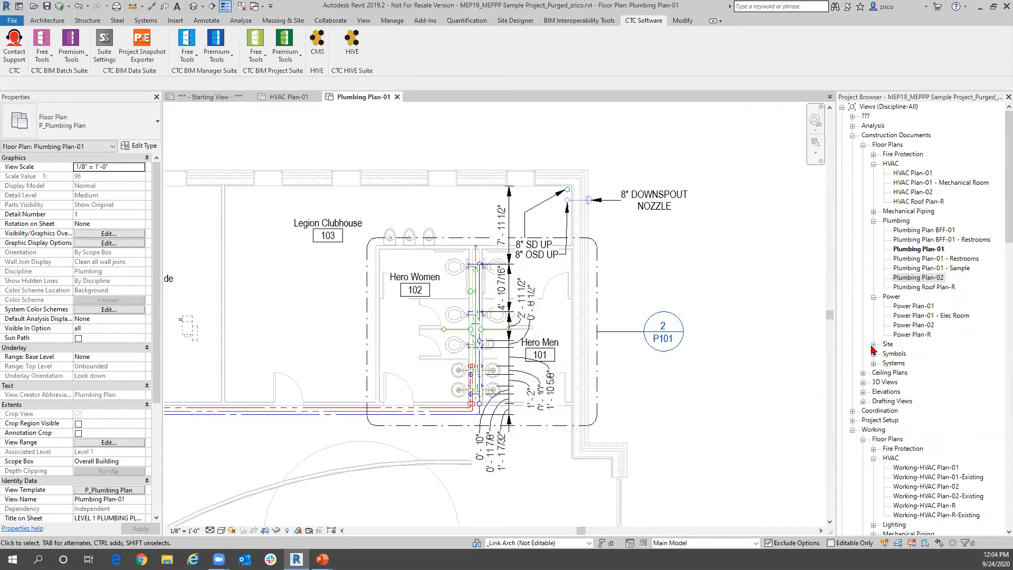
{"action": "scroll", "coordinate": [909, 328], "scroll_direction": "down", "scroll_amount": 5}
{"action": "scroll", "coordinate": [908, 327], "scroll_direction": "down", "scroll_amount": 3}
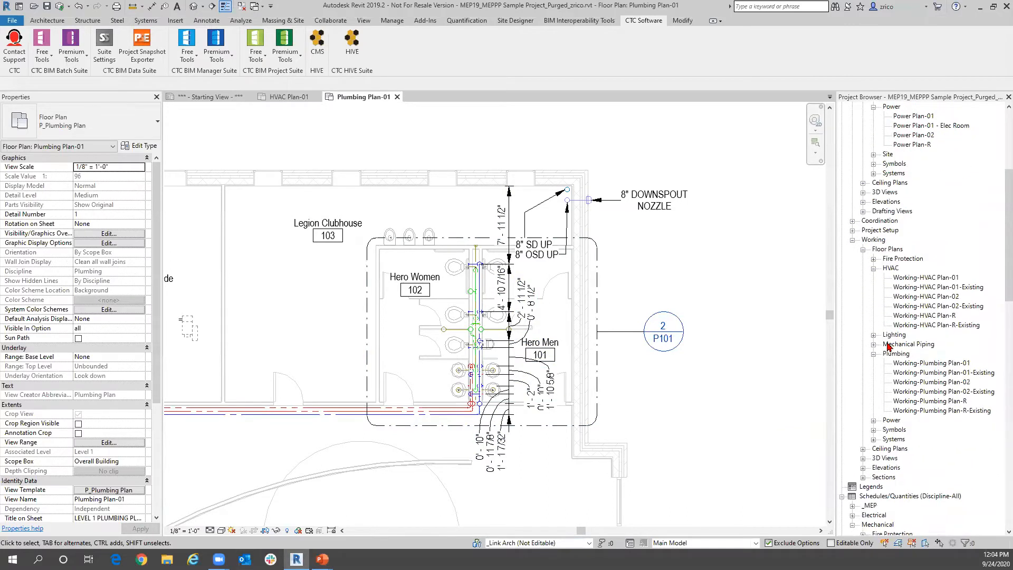
{"action": "scroll", "coordinate": [887, 344], "scroll_direction": "up", "scroll_amount": 3}
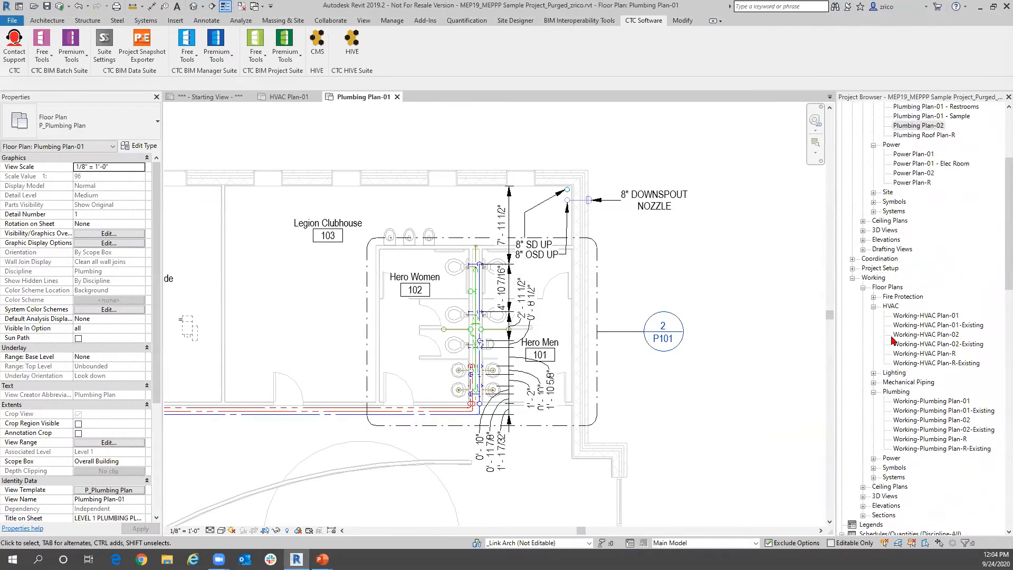
{"action": "scroll", "coordinate": [865, 158], "scroll_direction": "up", "scroll_amount": 2}
{"action": "scroll", "coordinate": [859, 152], "scroll_direction": "up", "scroll_amount": 3}
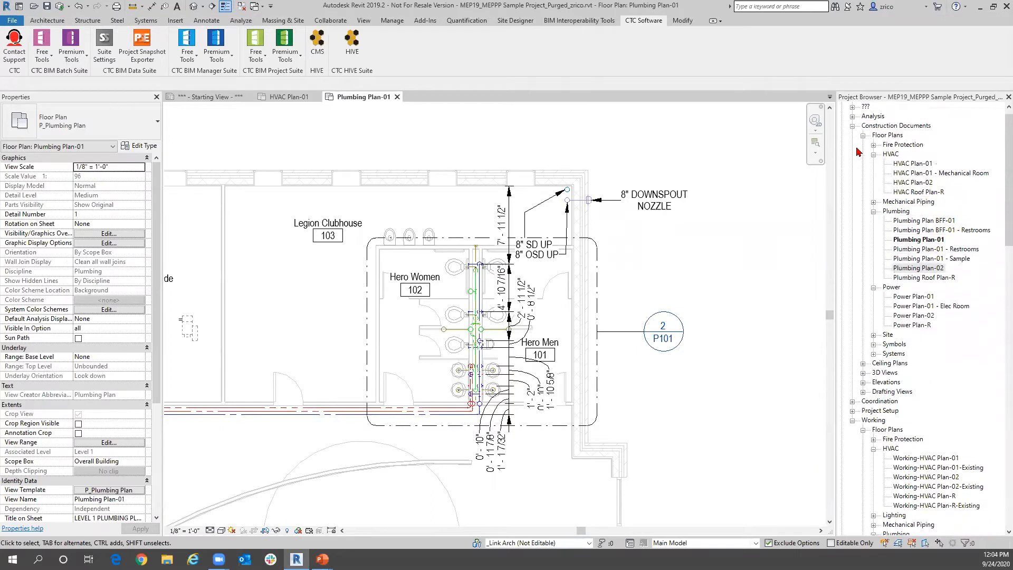
Launch the Dimension Checker from the CTC BIM Manager Suite premium tools and search the project for dimension overrides.
{"action": "left_click", "coordinate": [649, 20]}
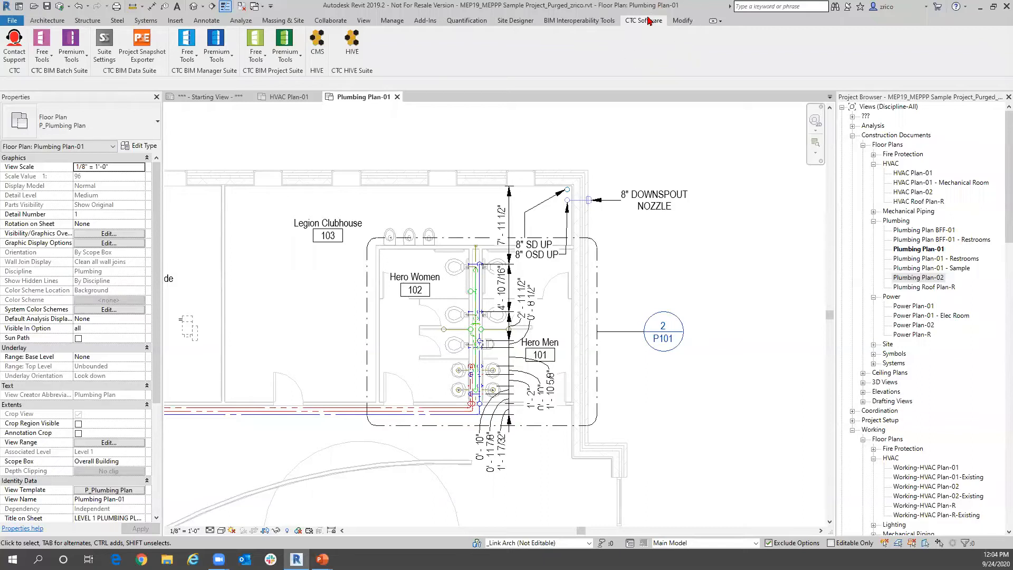
{"action": "left_click", "coordinate": [213, 72]}
{"action": "left_click", "coordinate": [208, 74]}
{"action": "left_click", "coordinate": [222, 56]}
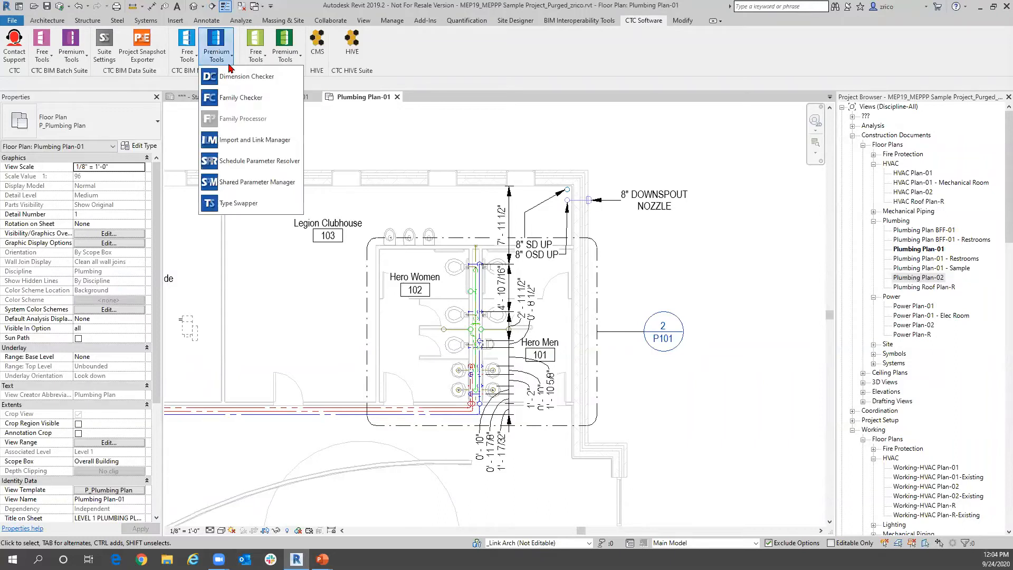
{"action": "left_click", "coordinate": [265, 77]}
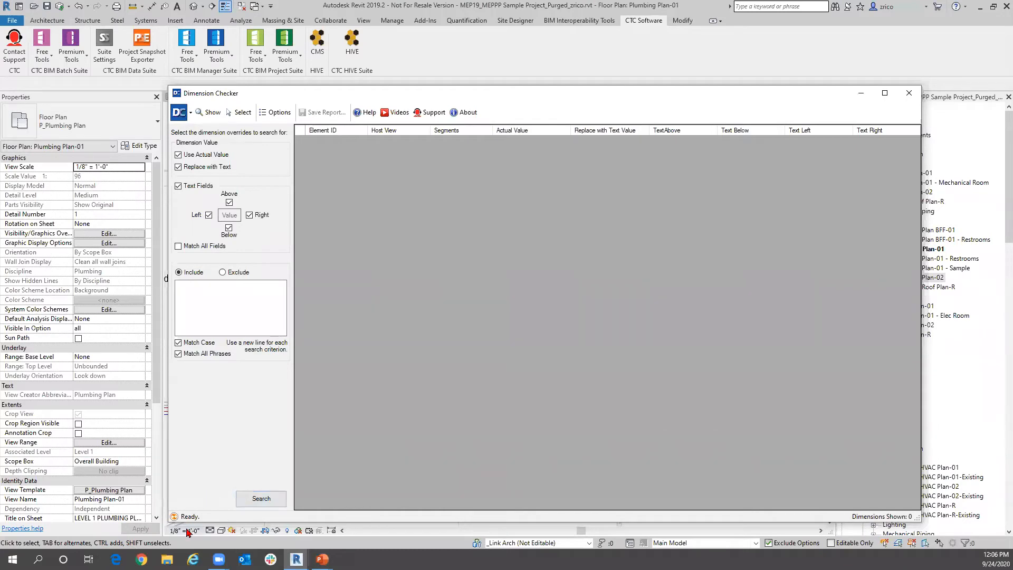
{"action": "left_click", "coordinate": [283, 506]}
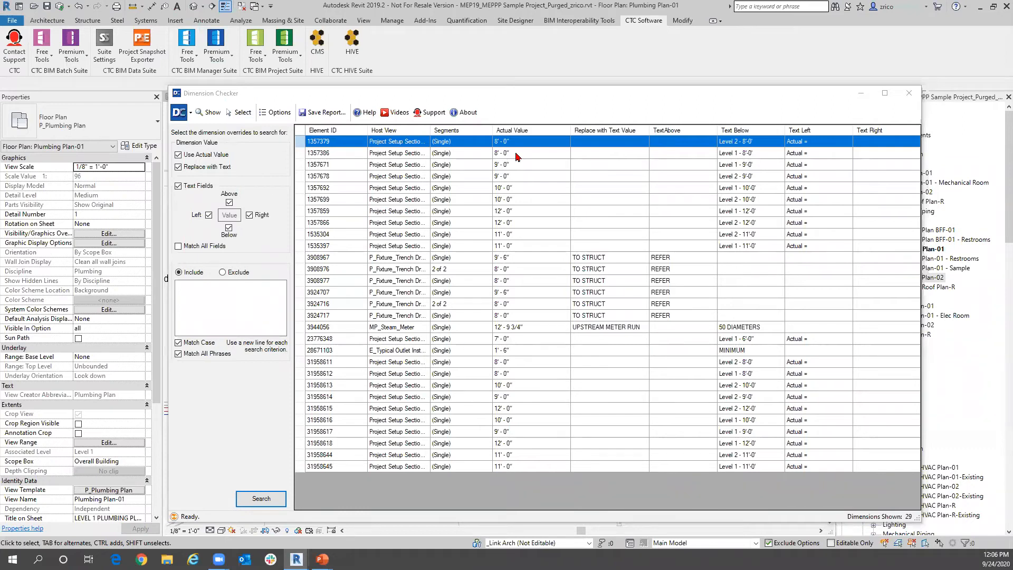
Show the overridden dimension labelled Level 1 - 6'-0" in its section view, select it, and inspect it in the drawing.
{"action": "left_click", "coordinate": [466, 346]}
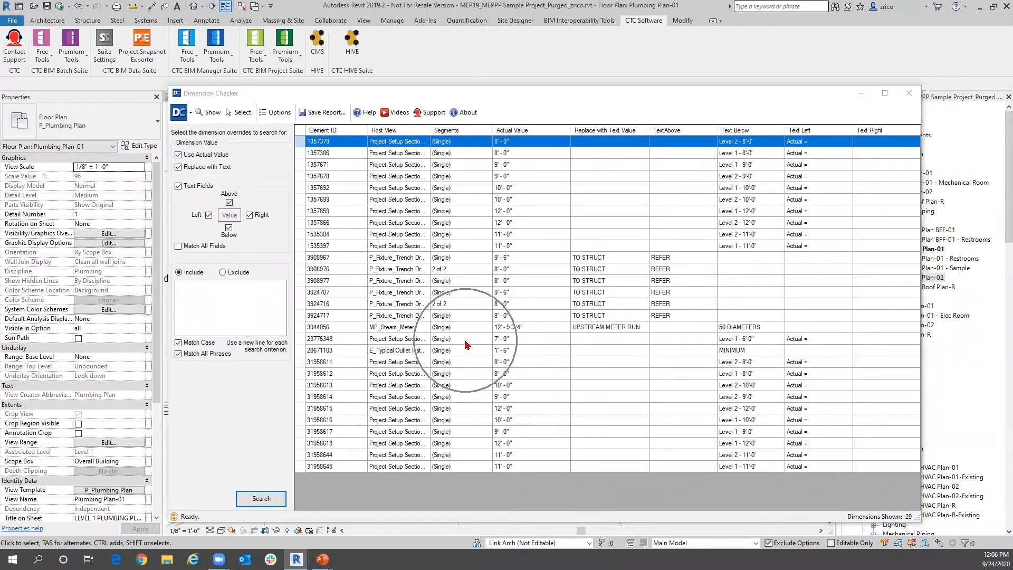
{"action": "left_click", "coordinate": [466, 345]}
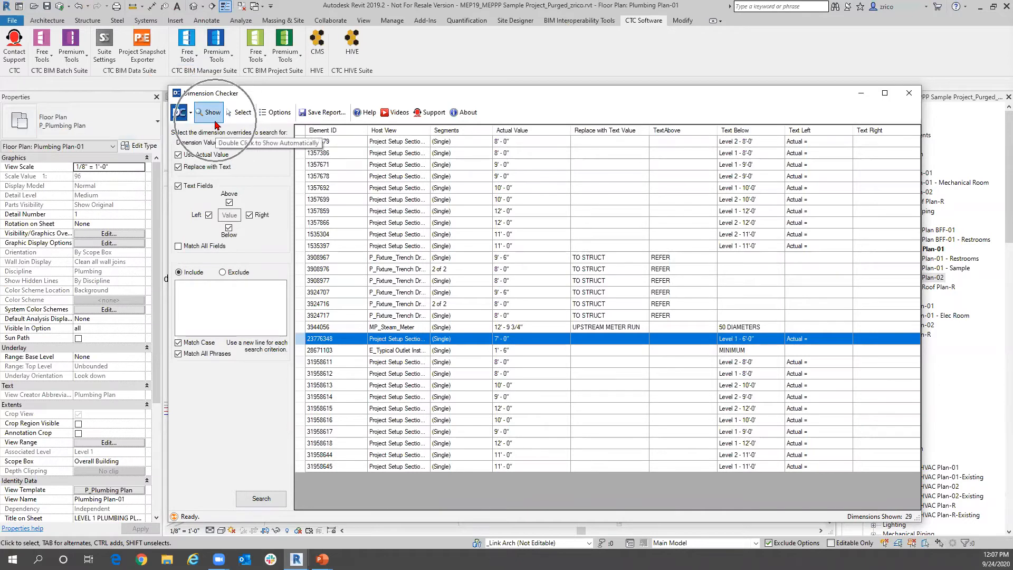
{"action": "left_click", "coordinate": [216, 125]}
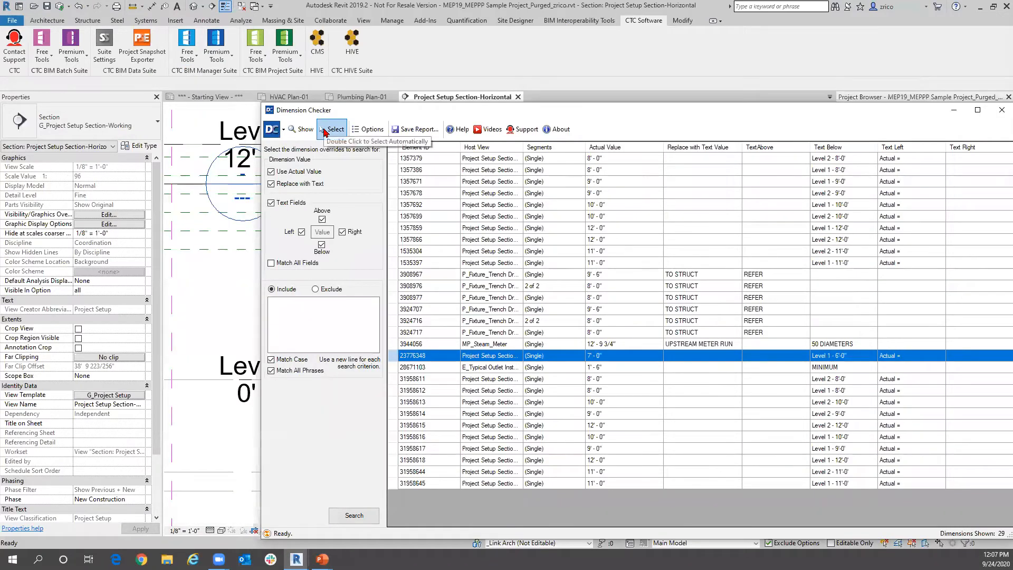
{"action": "left_click", "coordinate": [333, 127]}
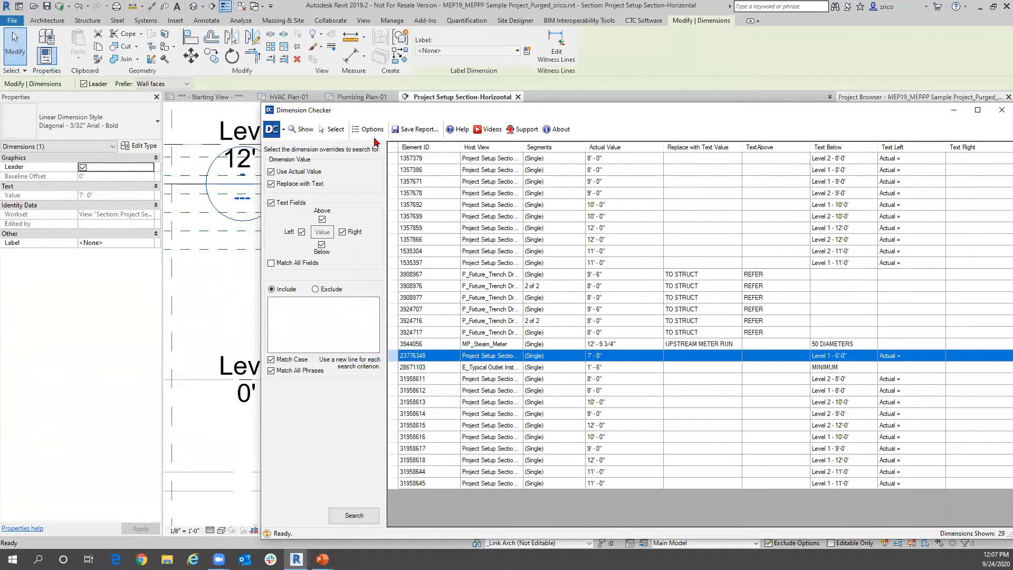
{"action": "left_click_drag", "start_coordinate": [355, 108], "coordinate": [470, 426]}
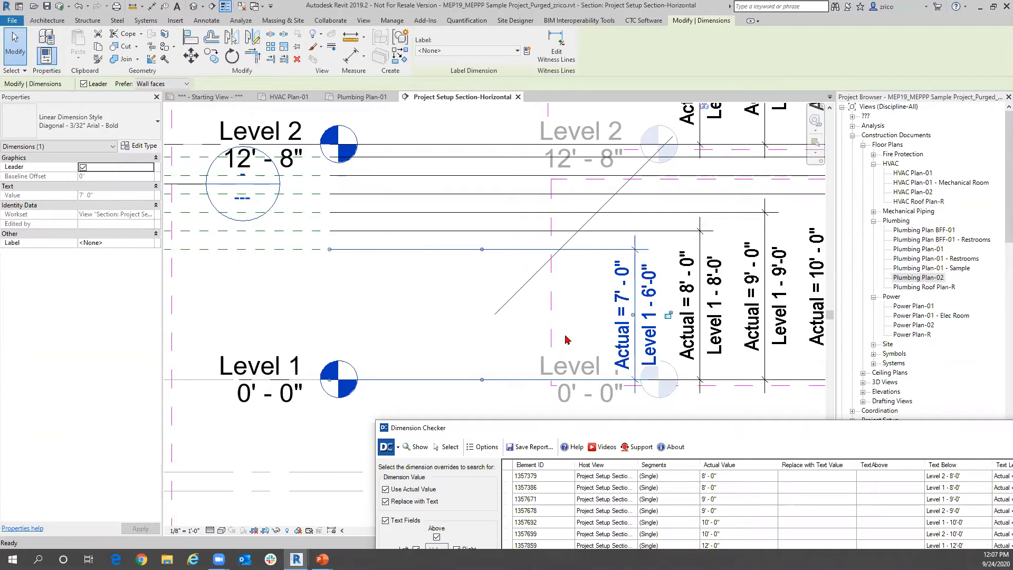
{"action": "scroll", "coordinate": [566, 339], "scroll_direction": "down", "scroll_amount": 2}
{"action": "scroll", "coordinate": [594, 334], "scroll_direction": "down", "scroll_amount": 1}
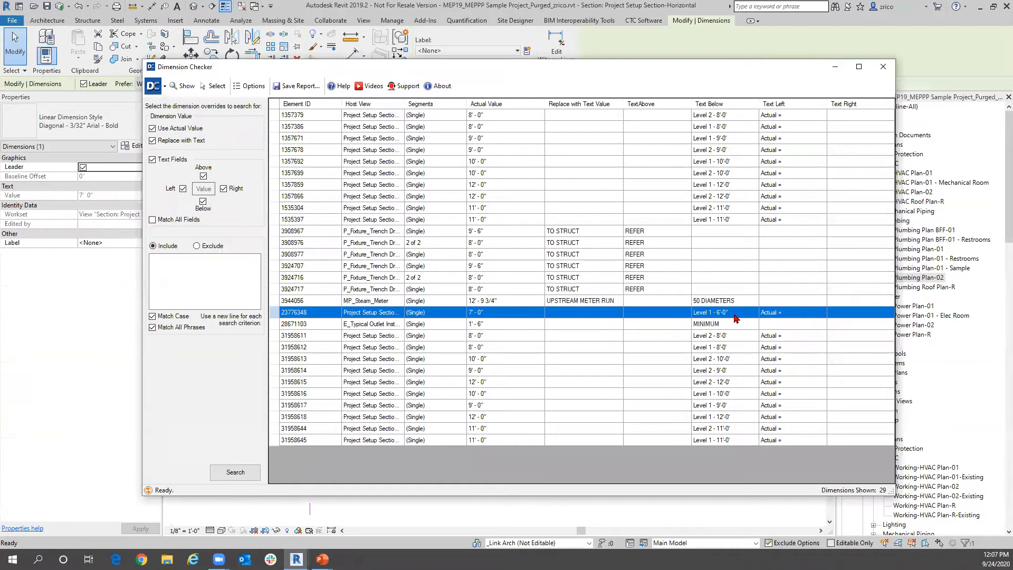
Show the typical outlet detail's MINIMUM dimension, return to the Level 1 - 6'-0" dimension, and inspect it in the section.
{"action": "left_click", "coordinate": [733, 320]}
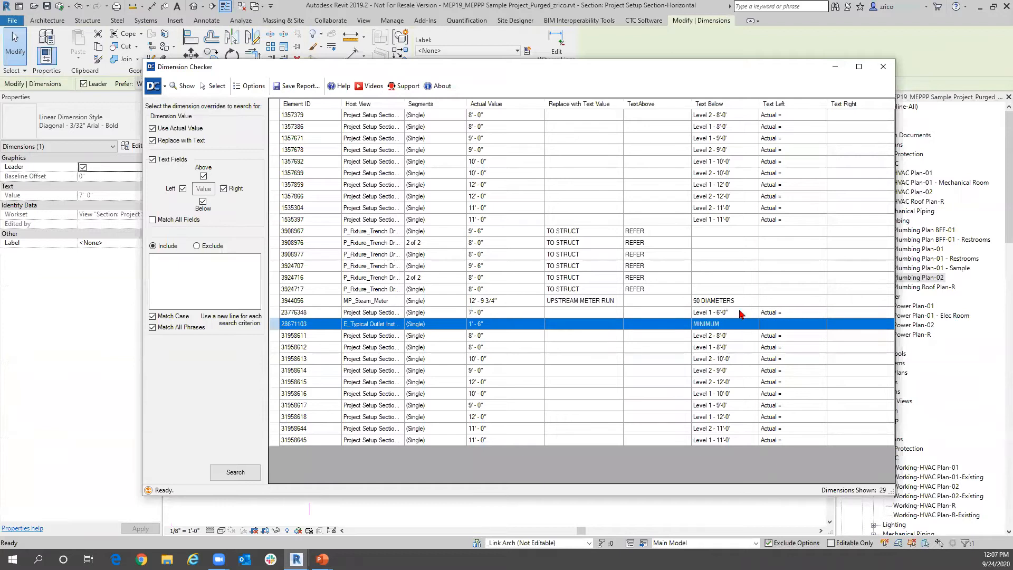
{"action": "double_click", "coordinate": [729, 326]}
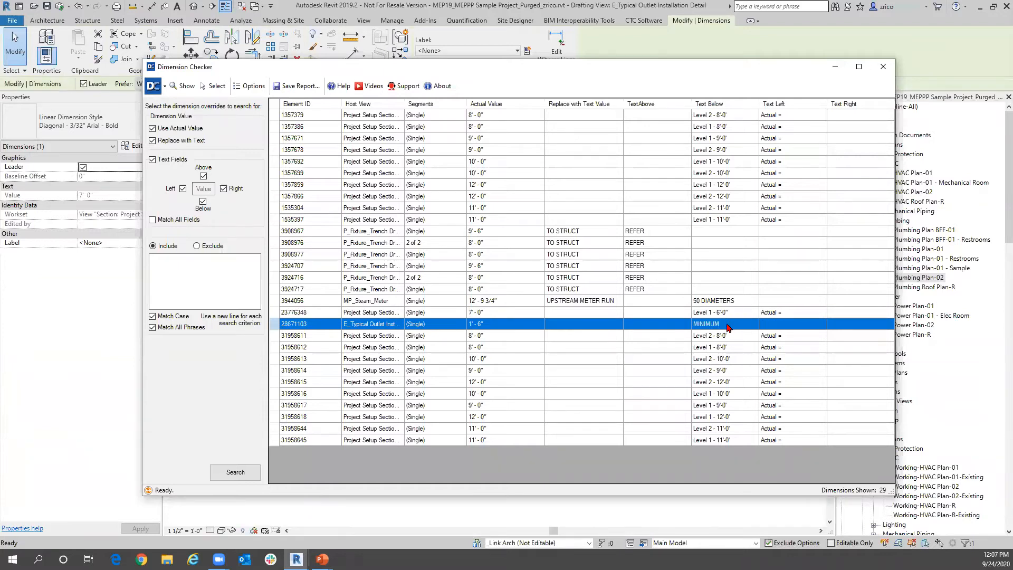
{"action": "double_click", "coordinate": [745, 313]}
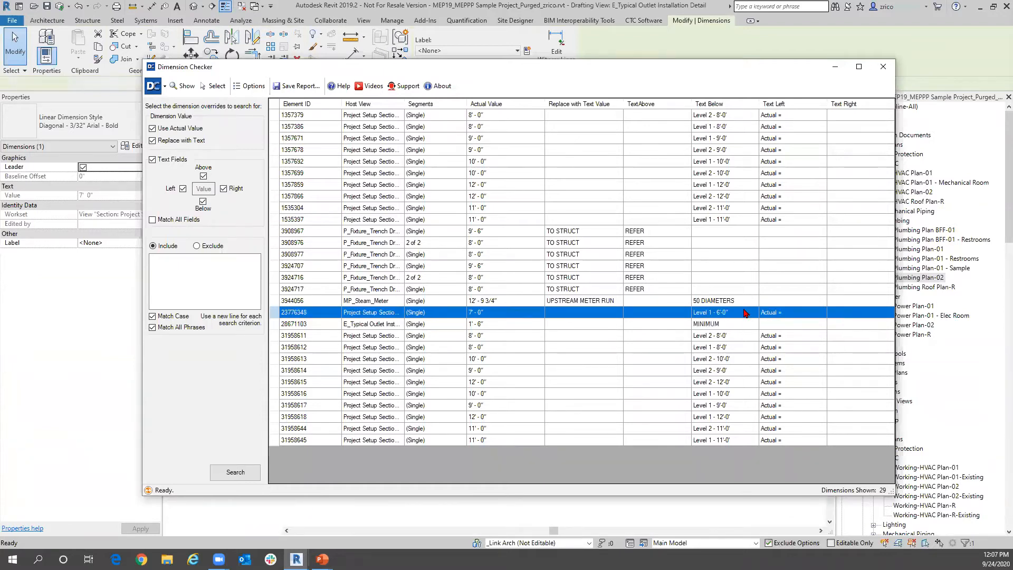
{"action": "left_click", "coordinate": [75, 352]}
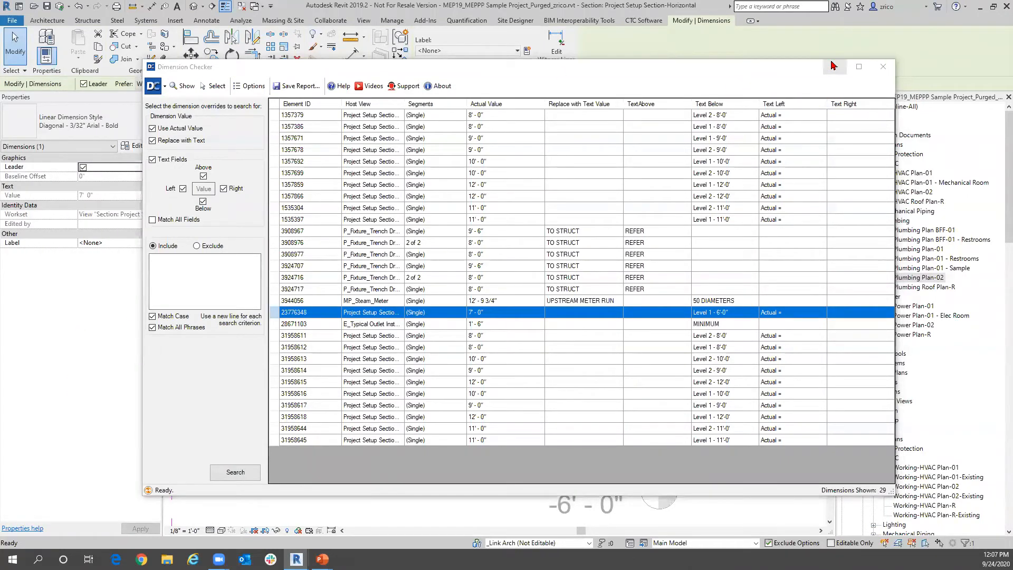
{"action": "left_click_drag", "start_coordinate": [728, 74], "coordinate": [811, 506]}
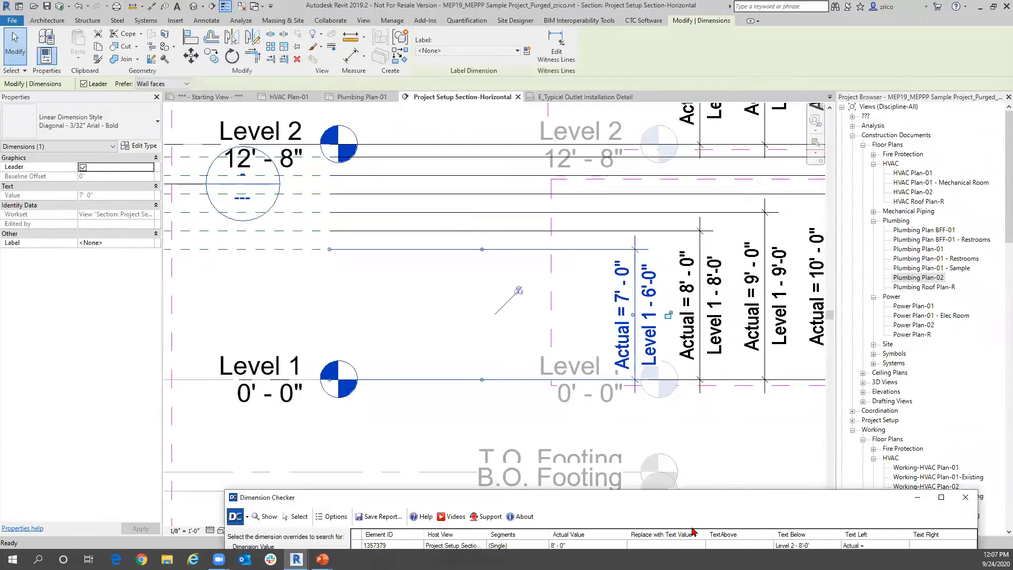
{"action": "left_click_drag", "start_coordinate": [719, 504], "coordinate": [683, 100]}
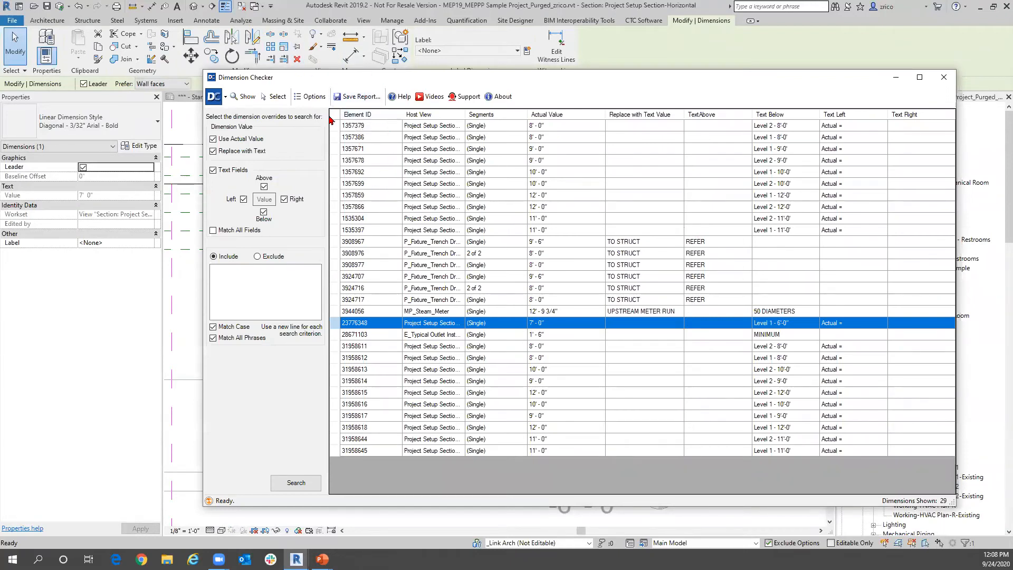
Review the Dimension Checker option for remembering the main window's size and position, and accept the options.
{"action": "left_click", "coordinate": [312, 96]}
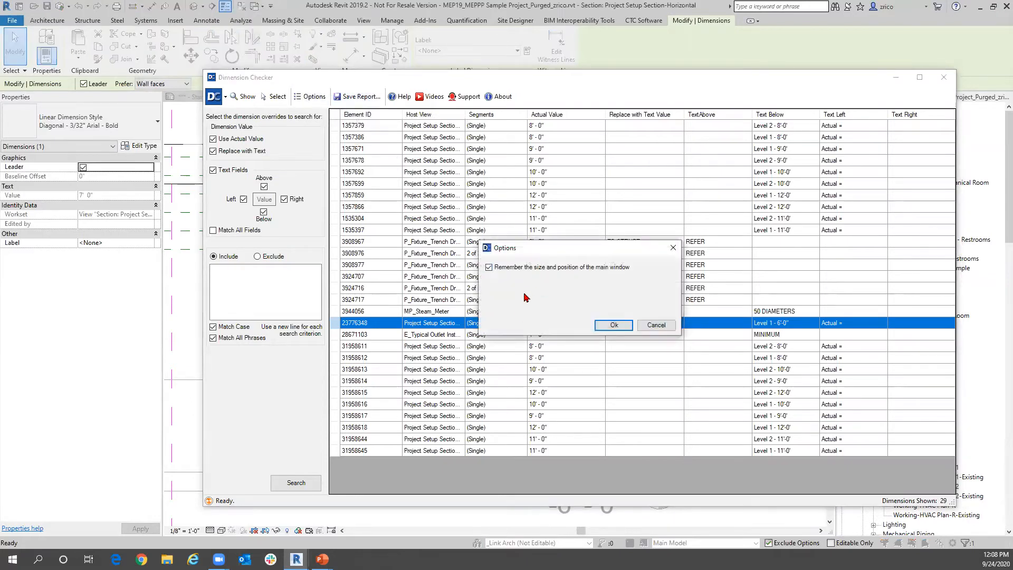
{"action": "left_click", "coordinate": [535, 270]}
{"action": "left_click", "coordinate": [620, 324]}
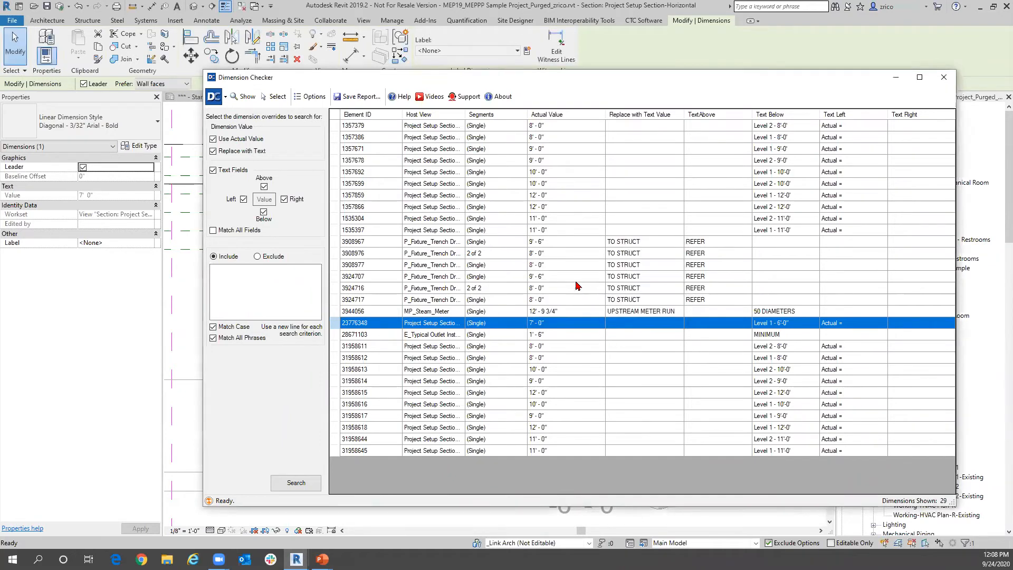
Show and select the first trench drain override listed as segment 2 of 2, and inspect it in the drafting view.
{"action": "left_click", "coordinate": [498, 256]}
{"action": "left_click", "coordinate": [507, 244]}
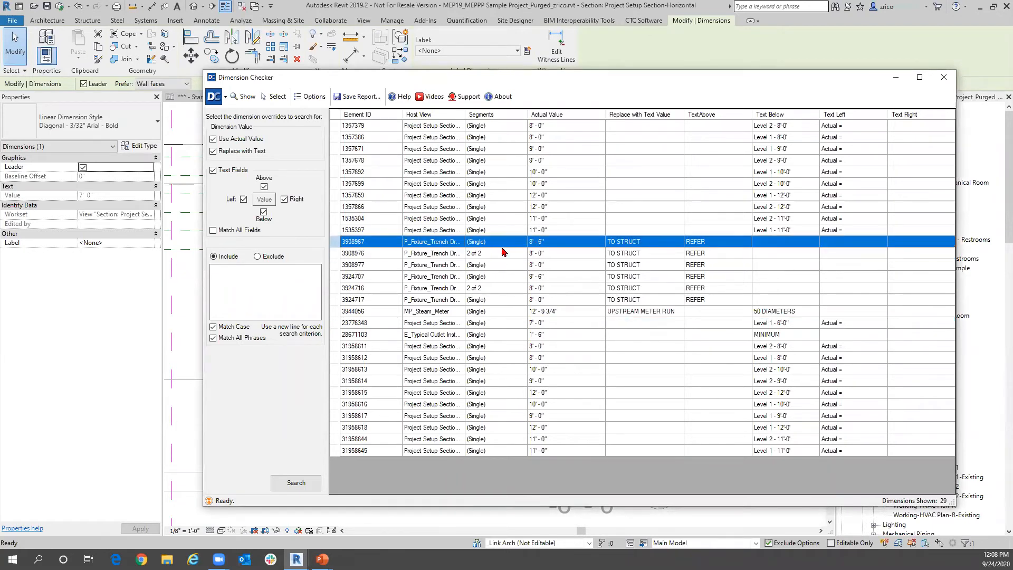
{"action": "left_click", "coordinate": [499, 255]}
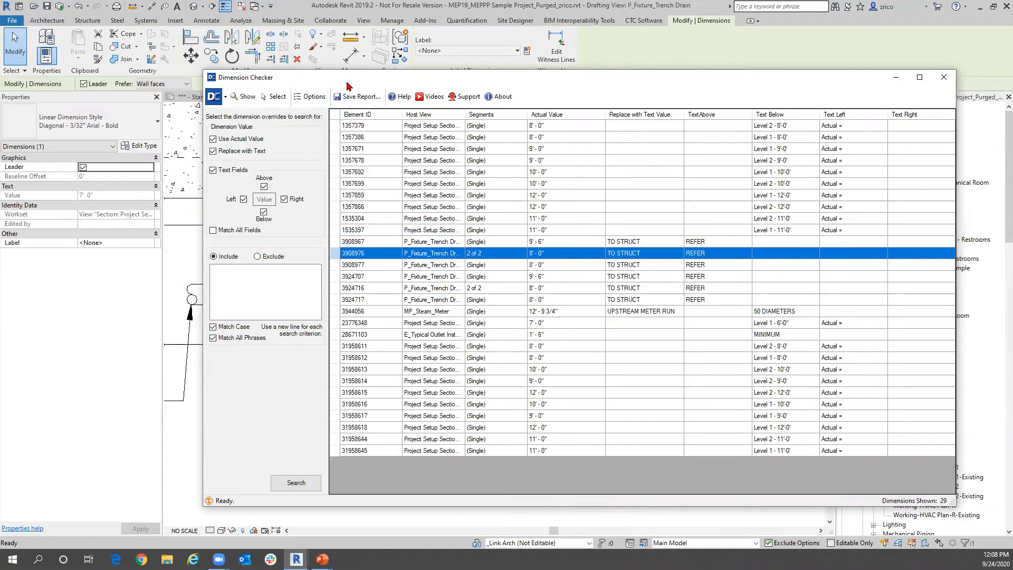
{"action": "left_click_drag", "start_coordinate": [352, 79], "coordinate": [382, 185]}
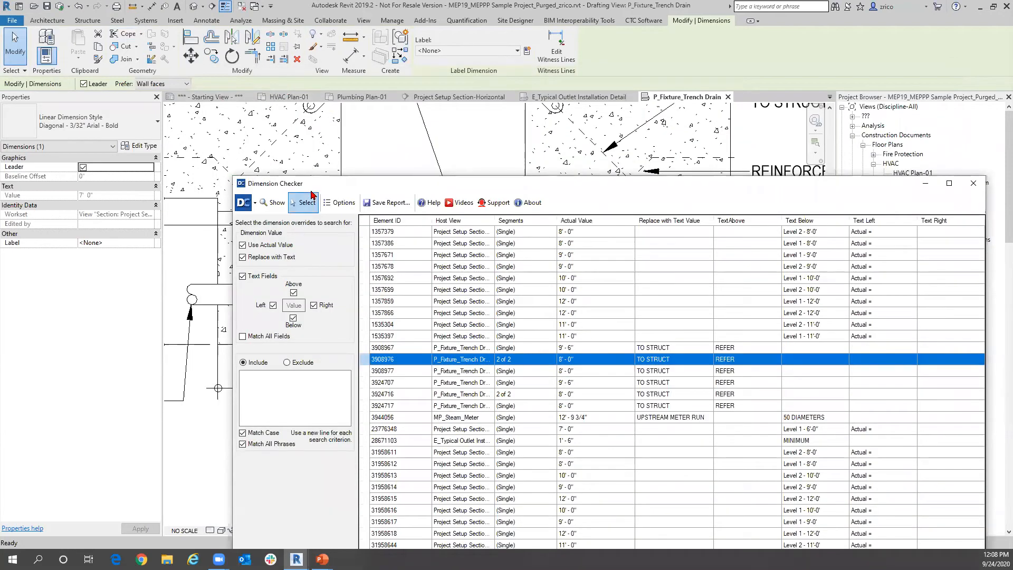
{"action": "left_click", "coordinate": [306, 202]}
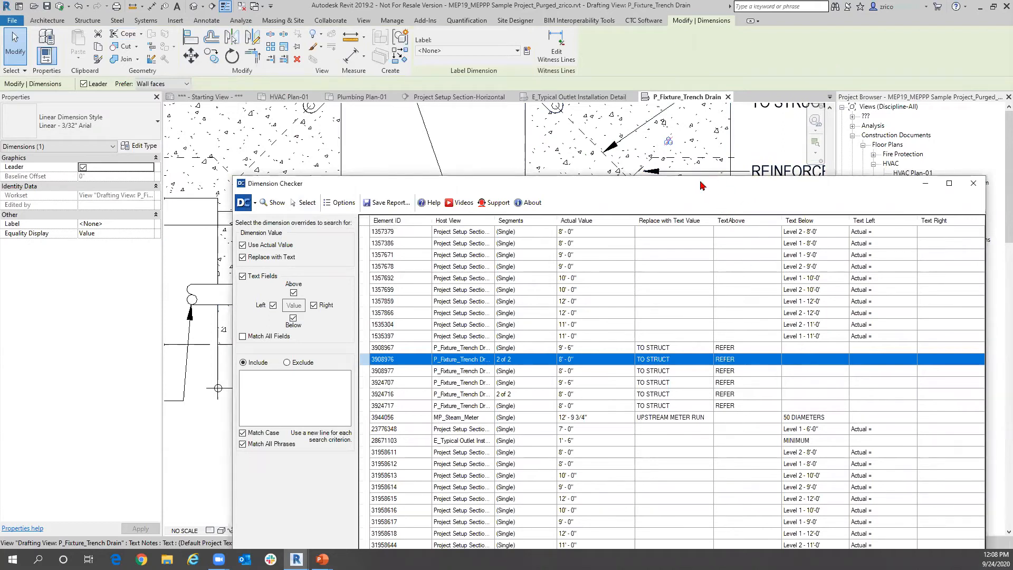
{"action": "mouse_move", "coordinate": [702, 189]}
{"action": "left_mouse_down"}
{"action": "mouse_move", "coordinate": [670, 418]}
{"action": "mouse_move", "coordinate": [824, 495]}
{"action": "left_mouse_up"}
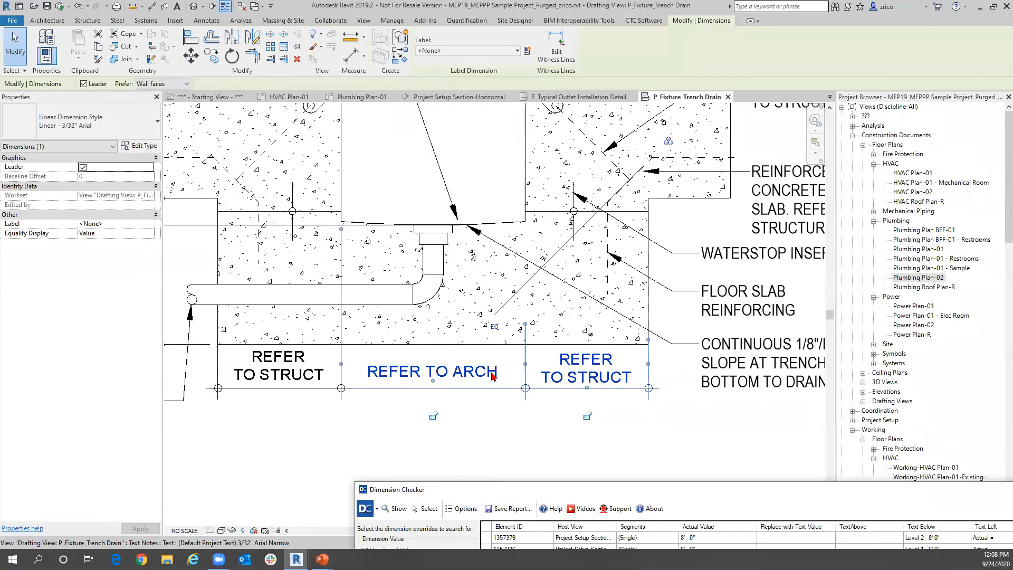
Save the search results report to the Desktop as the Excel workbook Dimensions Search Results [2020-9-24].xlsx.
{"action": "mouse_move", "coordinate": [322, 559]}
{"action": "double_click", "coordinate": [671, 486]}
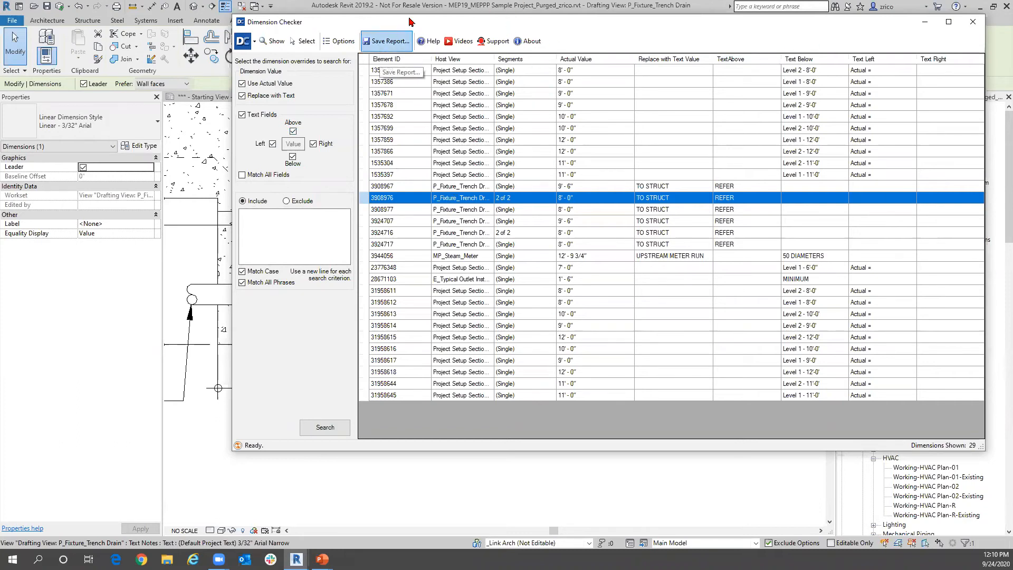
{"action": "key", "text": "ctrl"}
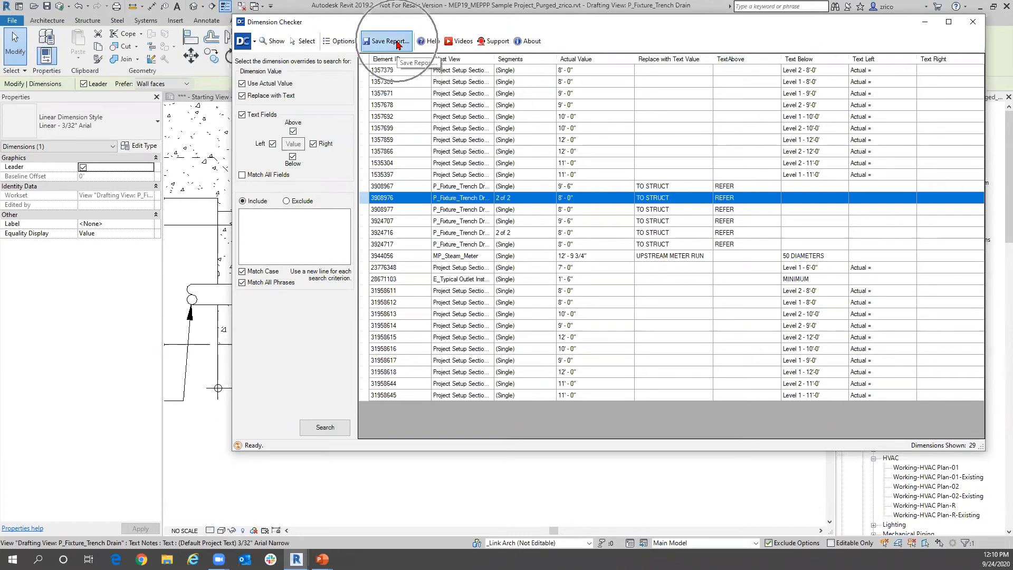
{"action": "left_click", "coordinate": [396, 42]}
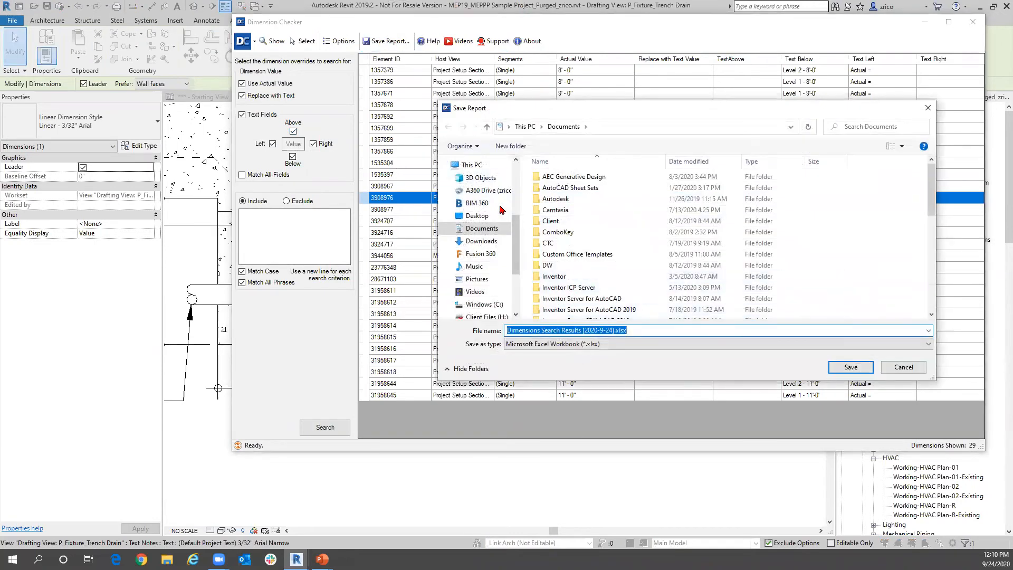
{"action": "left_click", "coordinate": [487, 219]}
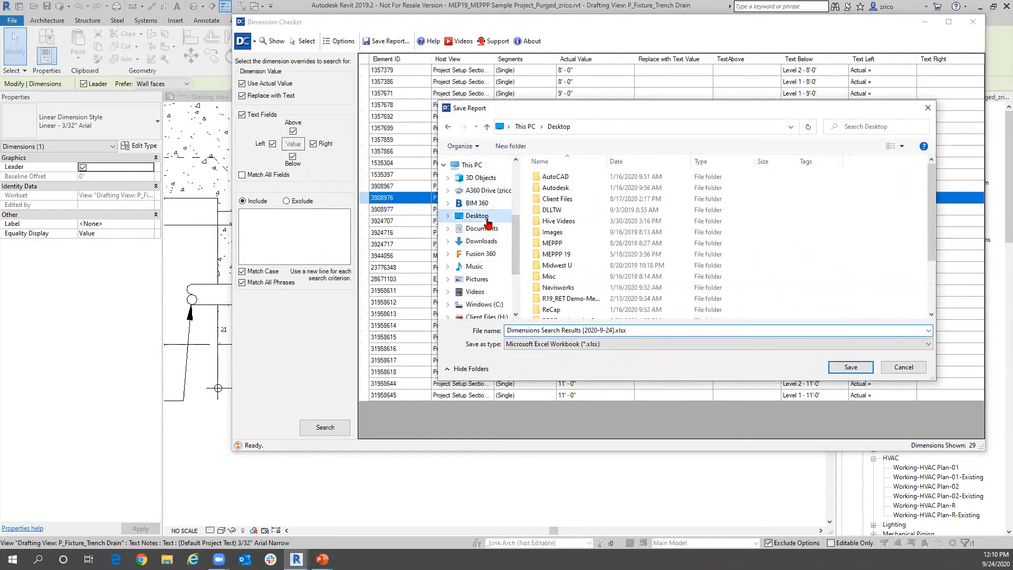
{"action": "left_click", "coordinate": [866, 370]}
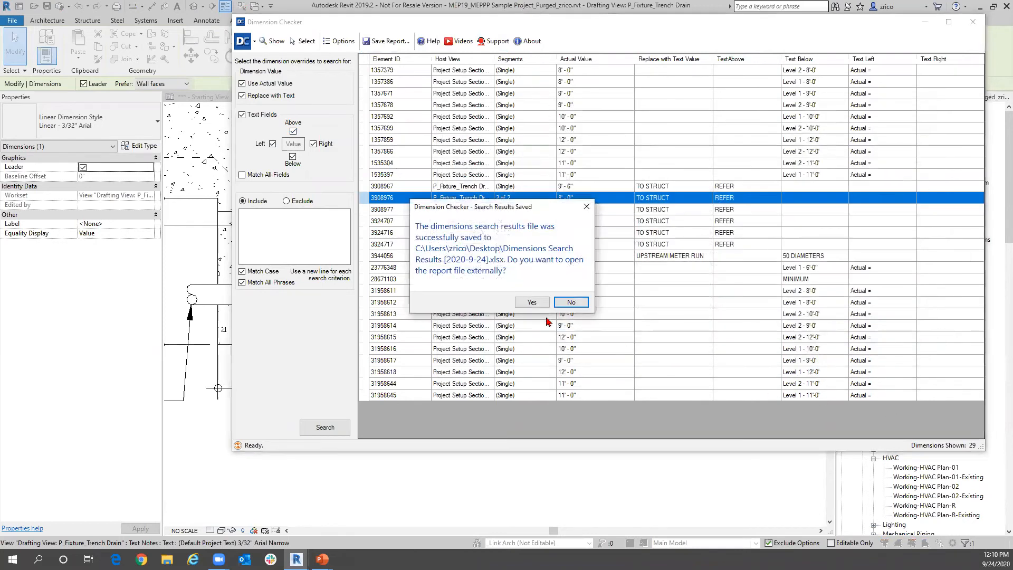
Open the saved report in Excel, review the listed dimension overrides, and close the workbook.
{"action": "left_click", "coordinate": [547, 305]}
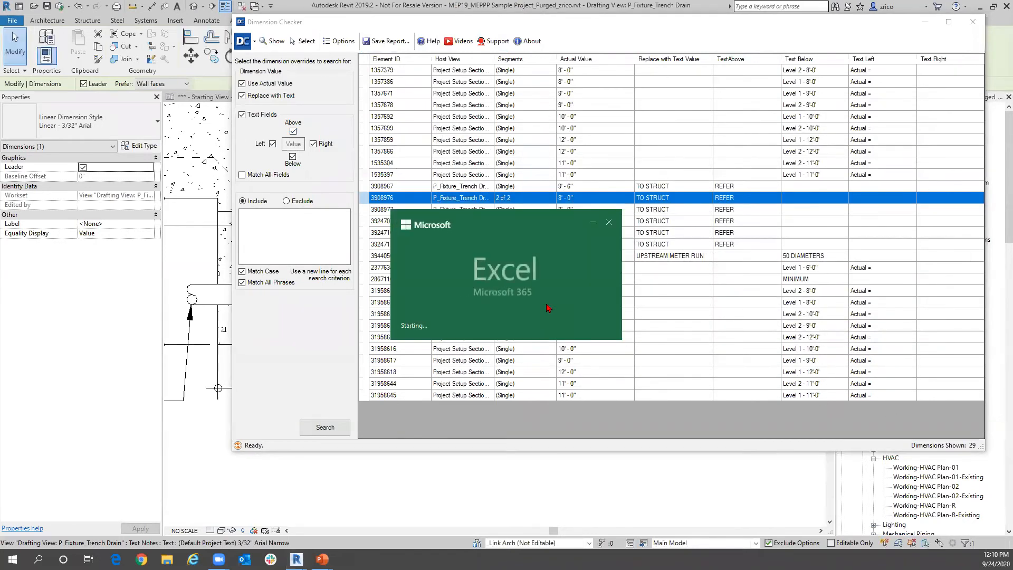
{"action": "scroll", "coordinate": [506, 348], "scroll_direction": "down", "scroll_amount": 10}
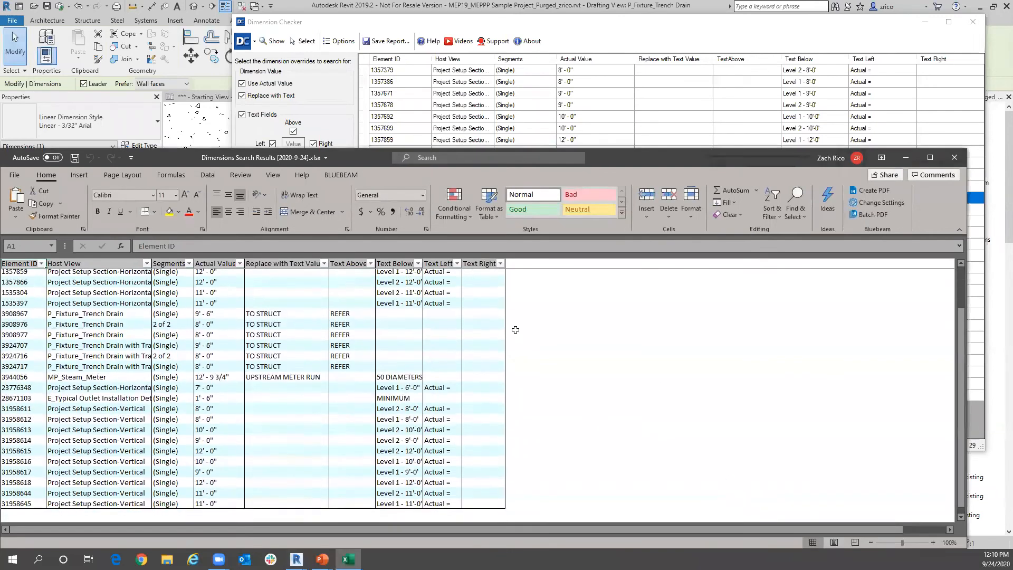
{"action": "scroll", "coordinate": [506, 348], "scroll_direction": "up", "scroll_amount": 4}
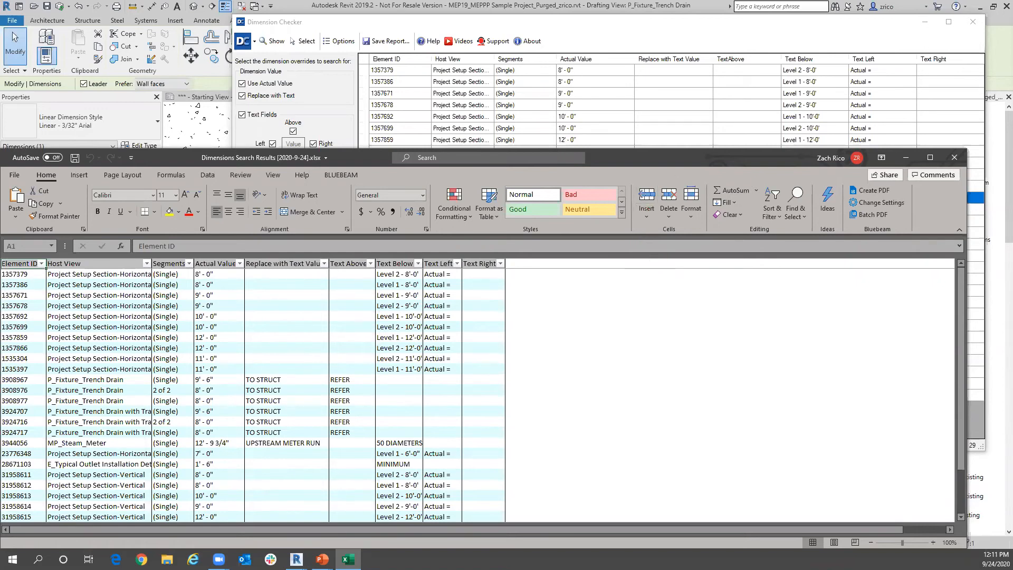
{"action": "left_click", "coordinate": [959, 153]}
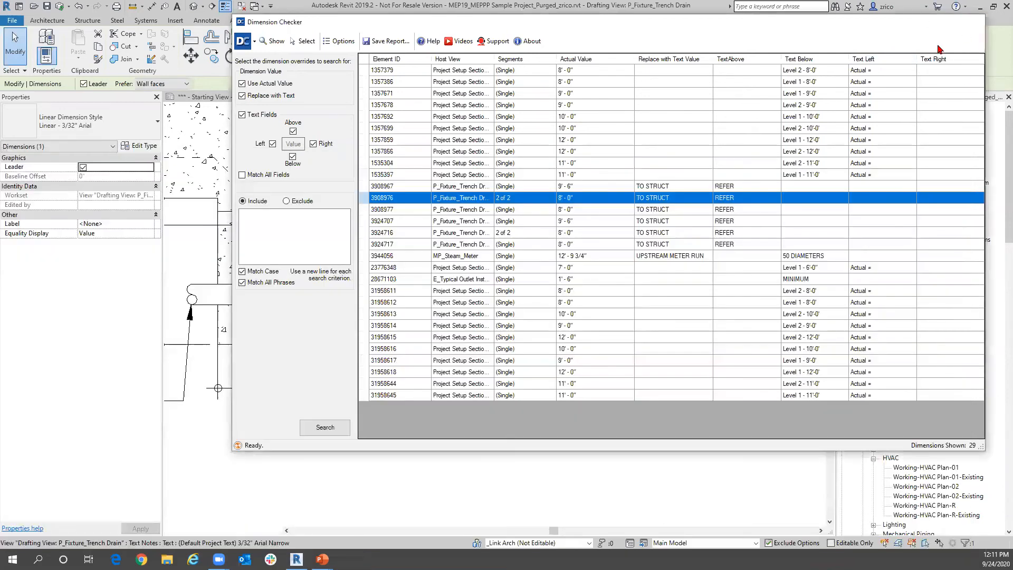
Close the Dimension Checker, clear the selection in the trench drain view, and launch Dimension Checker again.
{"action": "key", "text": "Escape"}
{"action": "left_click", "coordinate": [477, 414]}
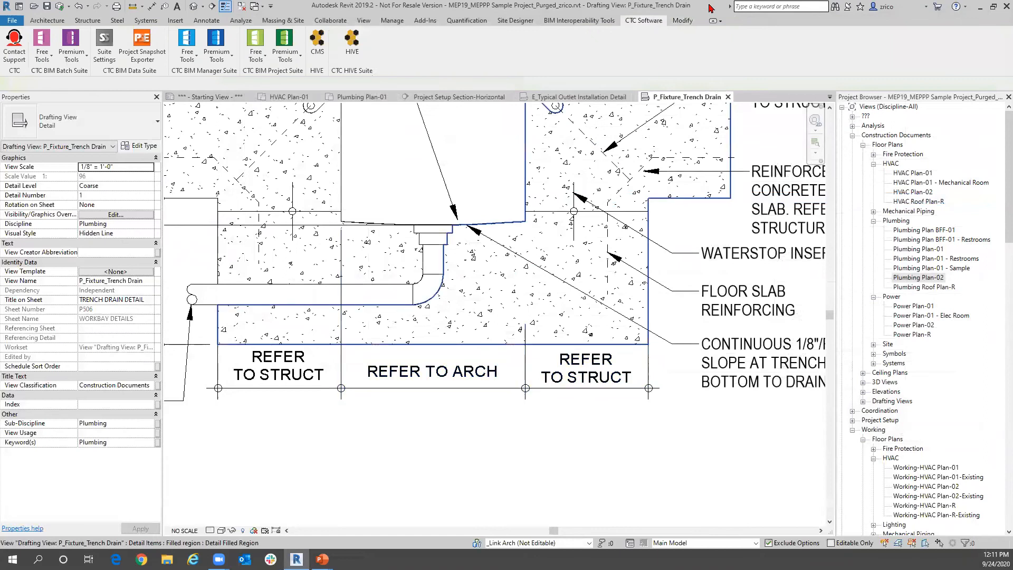
{"action": "left_click", "coordinate": [227, 55]}
{"action": "left_click", "coordinate": [222, 72]}
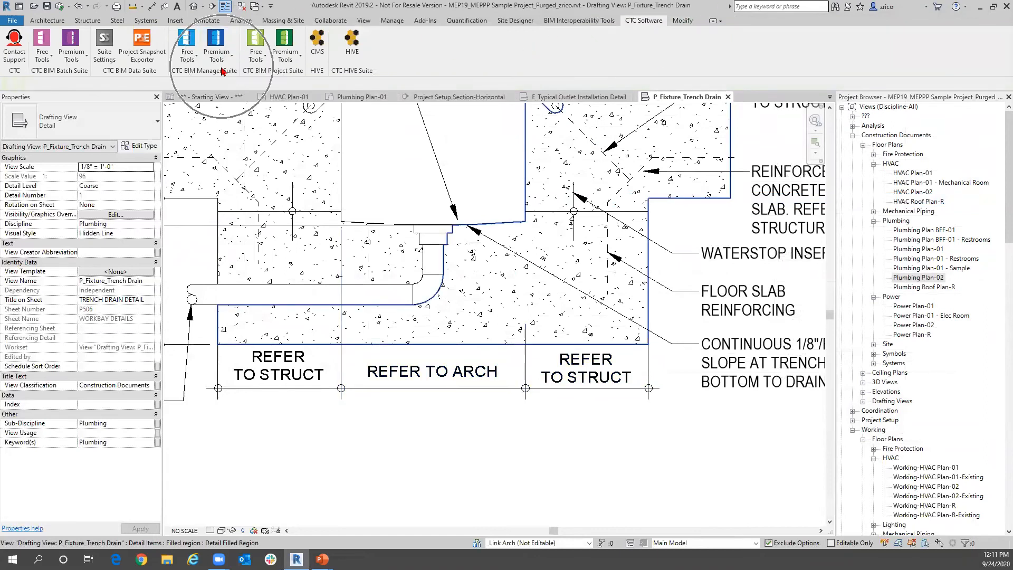
{"action": "left_click", "coordinate": [216, 52]}
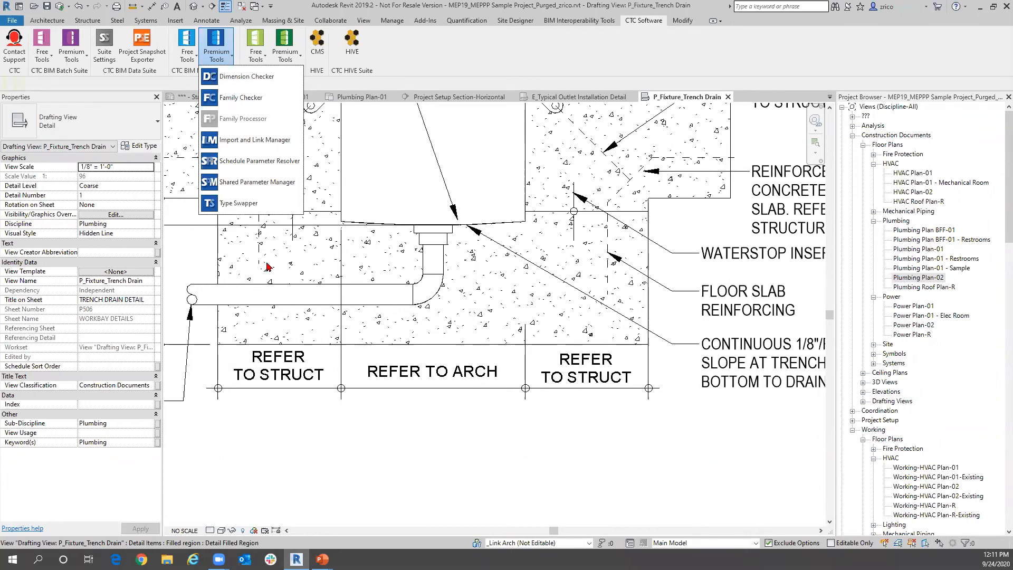
{"action": "left_click", "coordinate": [295, 79]}
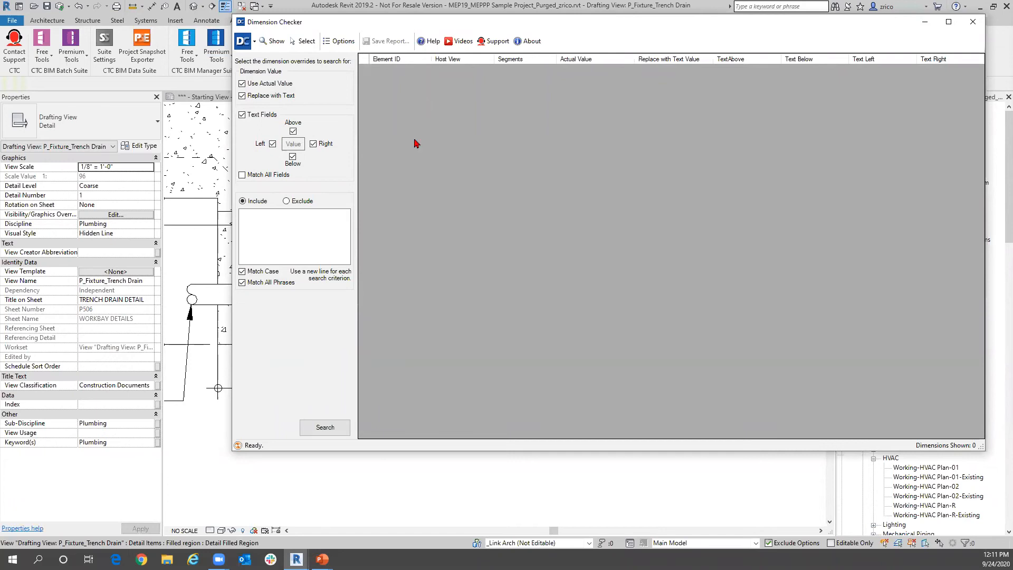
Exclude Text Fields from the override criteria, search for actual-value and replace-with-text dimensions, and review the resulting list.
{"action": "left_click", "coordinate": [254, 114]}
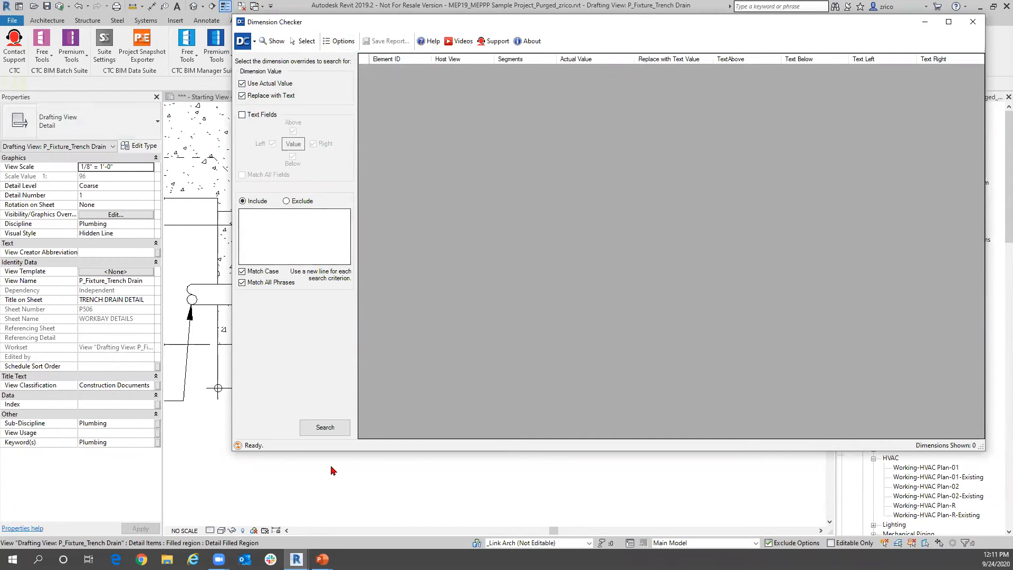
{"action": "left_click", "coordinate": [311, 433]}
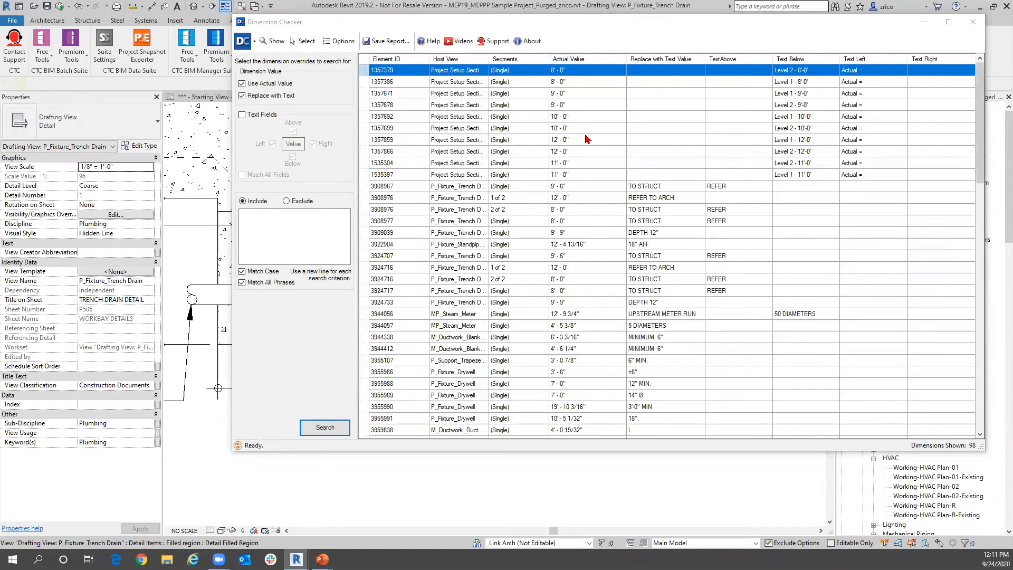
{"action": "scroll", "coordinate": [710, 132], "scroll_direction": "down", "scroll_amount": 13}
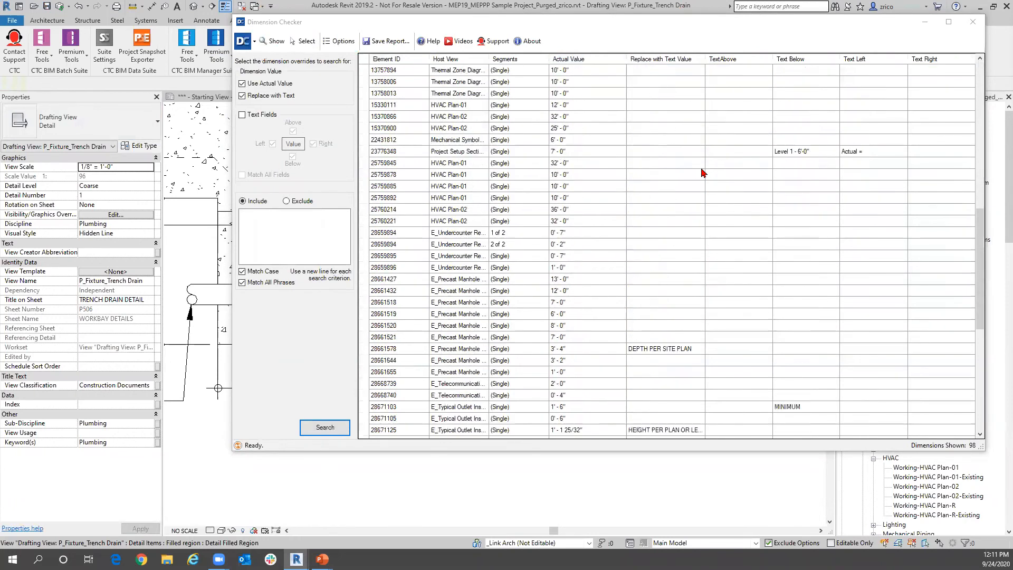
{"action": "scroll", "coordinate": [702, 172], "scroll_direction": "down", "scroll_amount": 9}
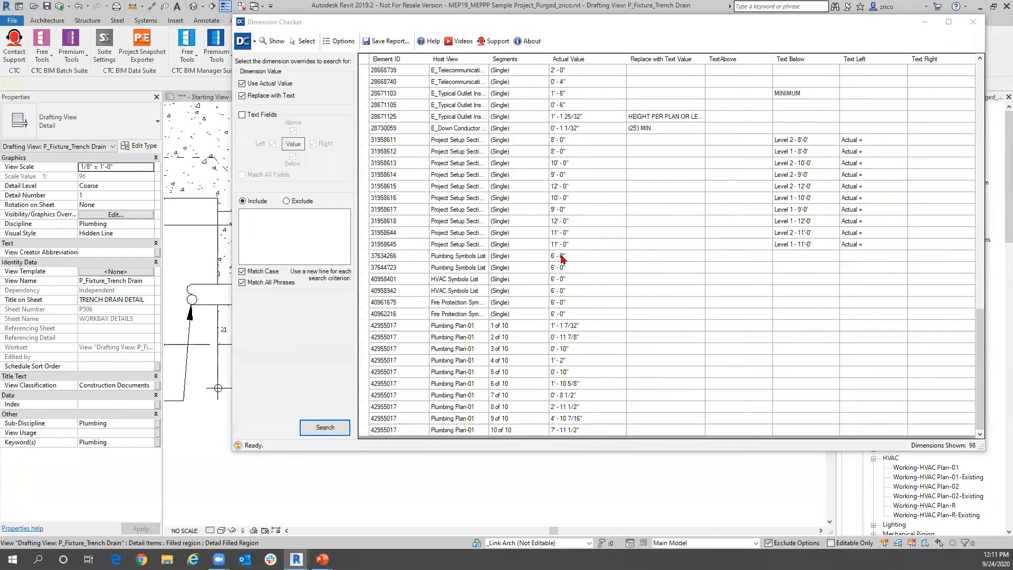
{"action": "scroll", "coordinate": [563, 258], "scroll_direction": "up", "scroll_amount": 12}
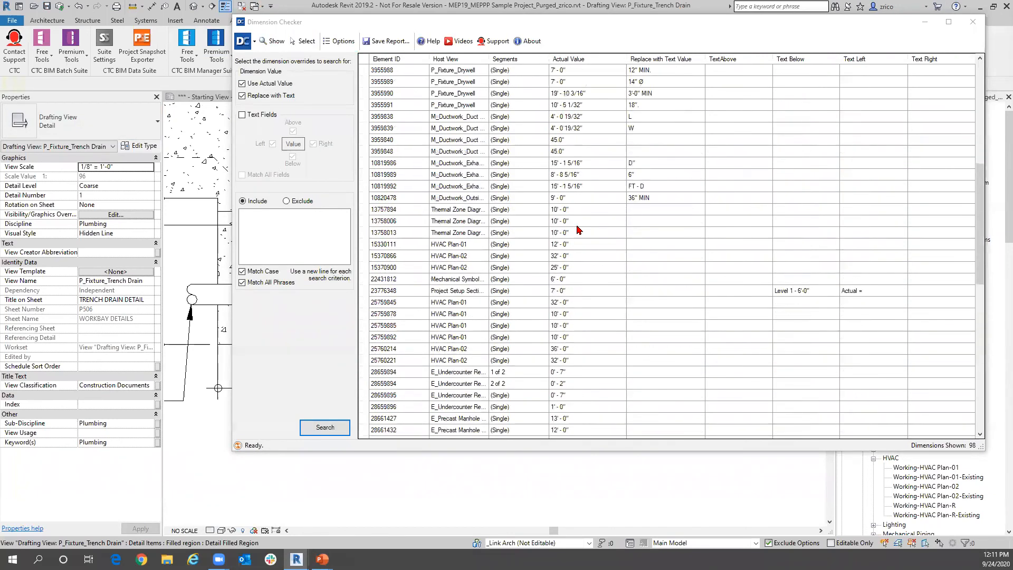
{"action": "scroll", "coordinate": [579, 230], "scroll_direction": "up", "scroll_amount": 3}
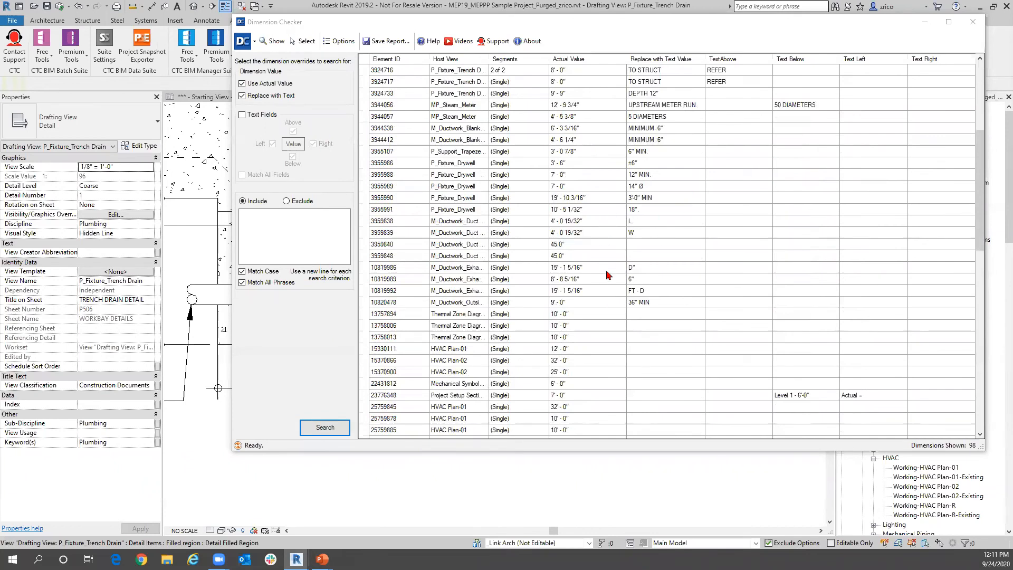
Show the M_Ductwork_Exhaust Grille dimension replaced with the text 6" in its drafting view, and look through the full list of found dimensions.
{"action": "left_click", "coordinate": [589, 278]}
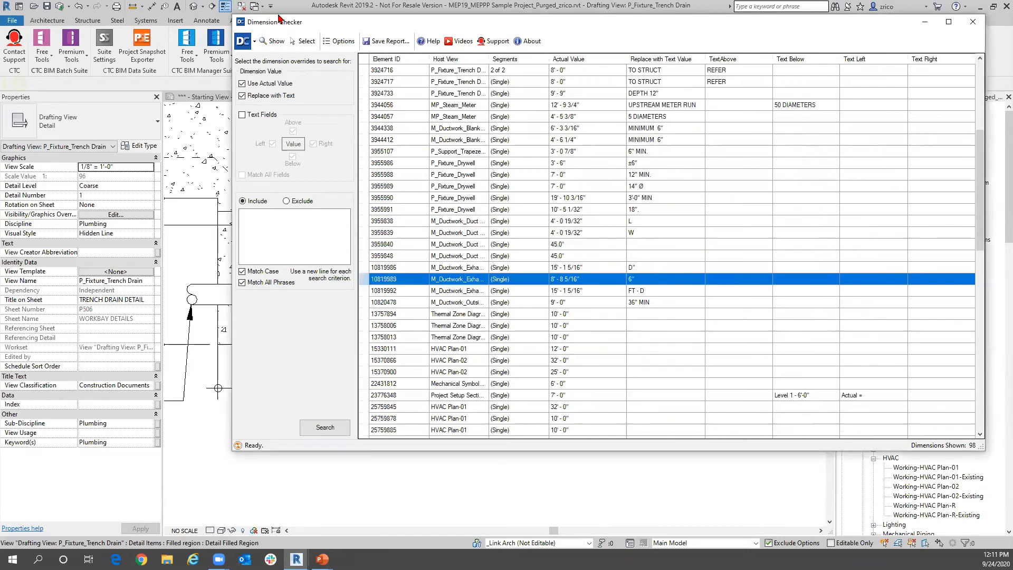
{"action": "left_click", "coordinate": [273, 40]}
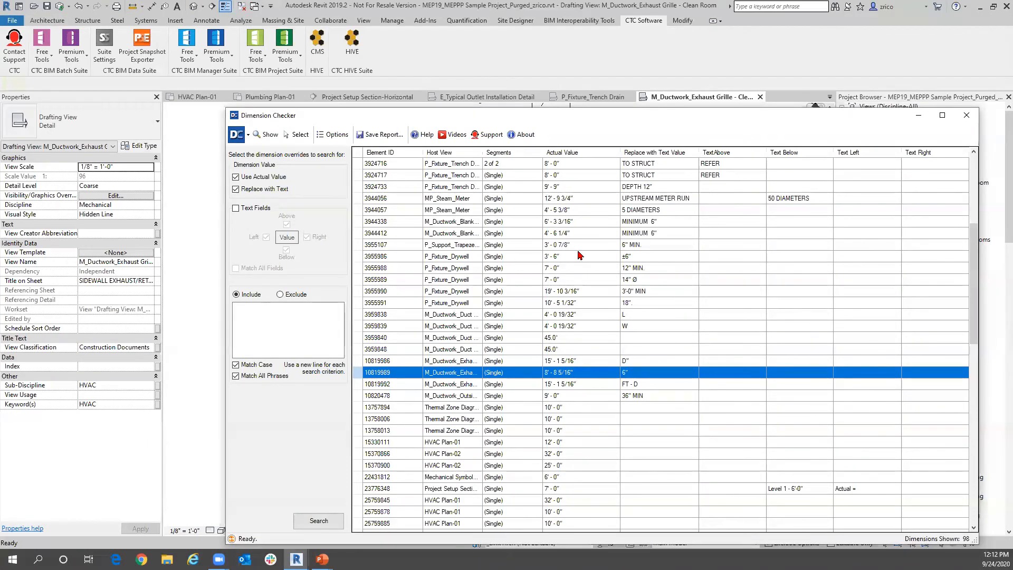
{"action": "scroll", "coordinate": [587, 220], "scroll_direction": "up", "scroll_amount": 6}
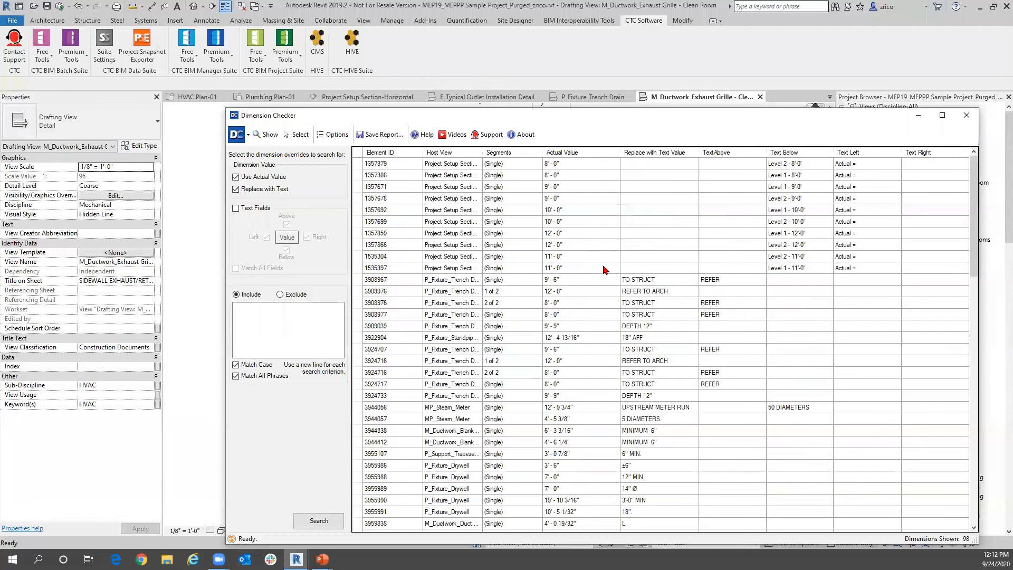
{"action": "scroll", "coordinate": [591, 296], "scroll_direction": "down", "scroll_amount": 6}
{"action": "scroll", "coordinate": [563, 304], "scroll_direction": "down", "scroll_amount": 10}
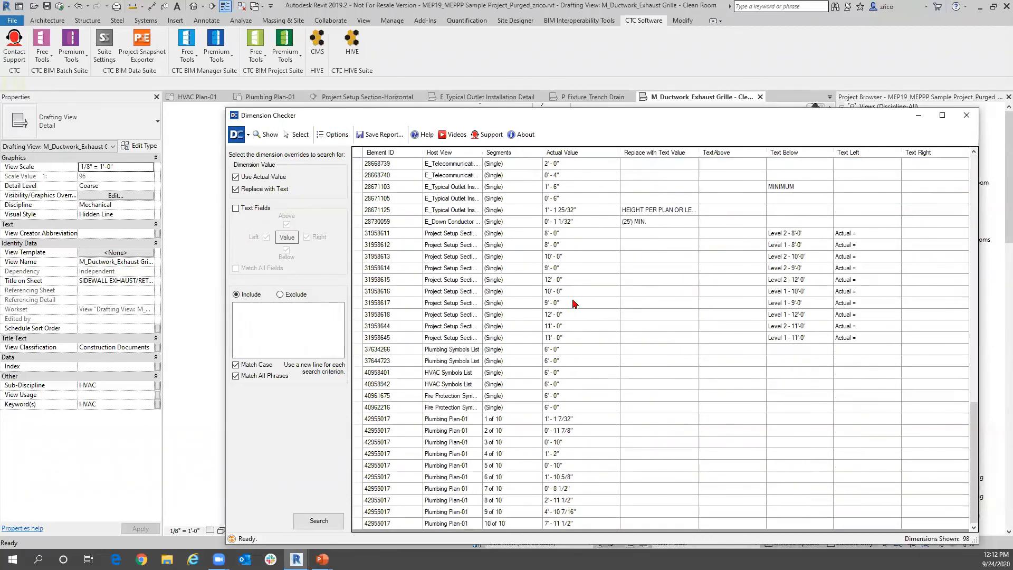
{"action": "scroll", "coordinate": [577, 272], "scroll_direction": "up", "scroll_amount": 4}
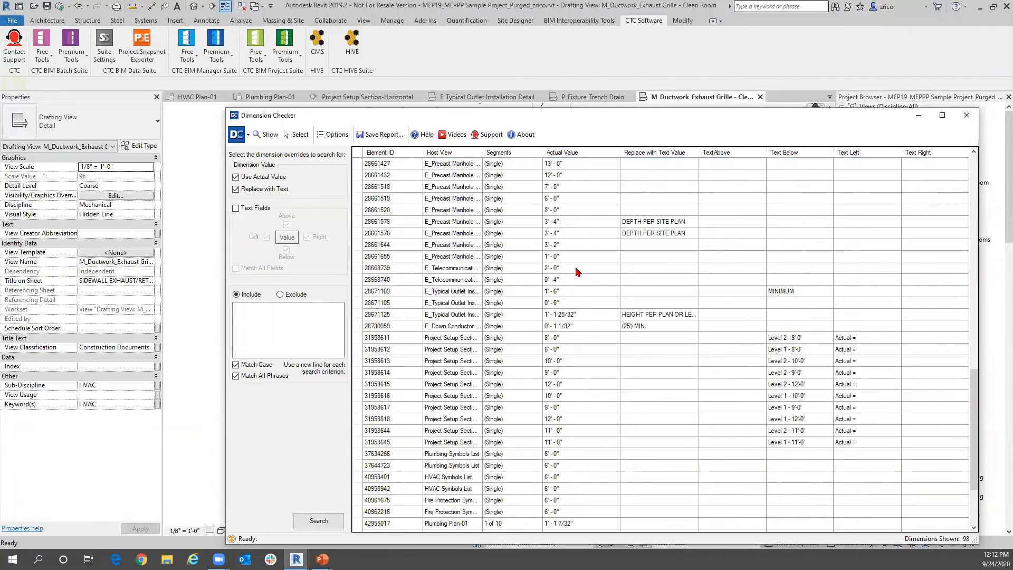
{"action": "scroll", "coordinate": [577, 273], "scroll_direction": "up", "scroll_amount": 9}
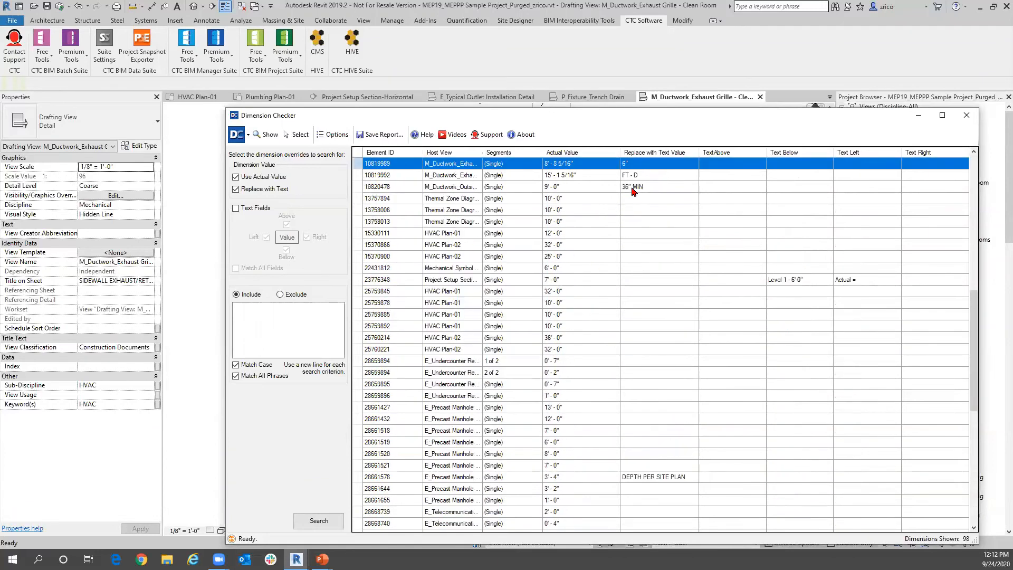
{"action": "scroll", "coordinate": [654, 244], "scroll_direction": "up", "scroll_amount": 9}
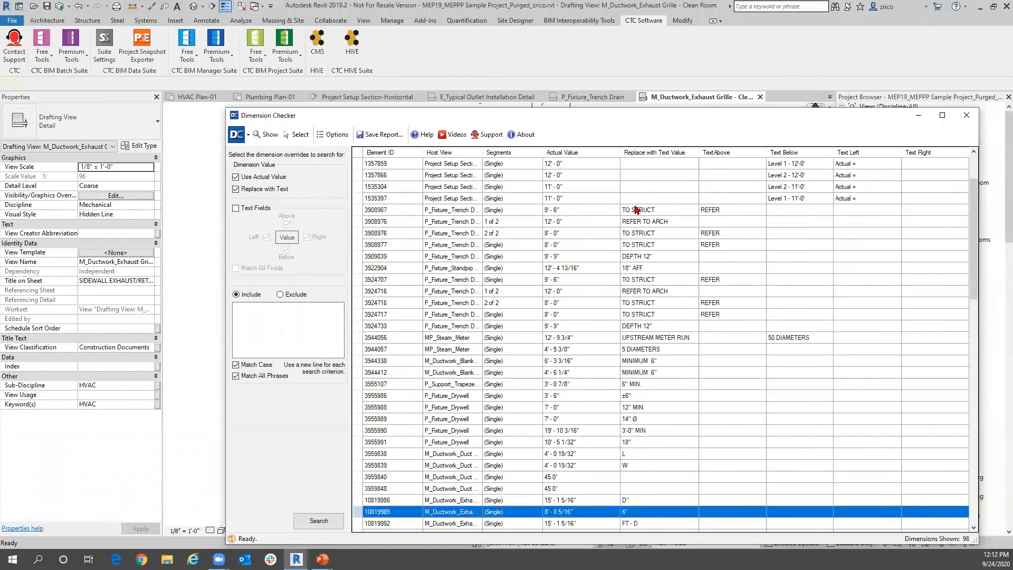